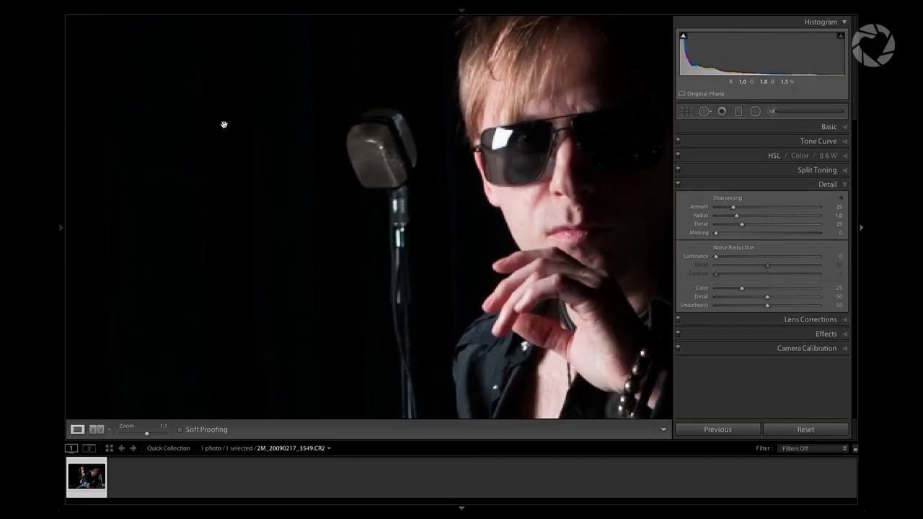
- Pan the 1:1 view across the dark background to the man's face, then return to Fit view
left_click_drag(224, 124, 338, 166)
mouse_move(328, 220)
left_mouse_down()
mouse_move(325, 180)
mouse_move(349, 165)
left_mouse_up()
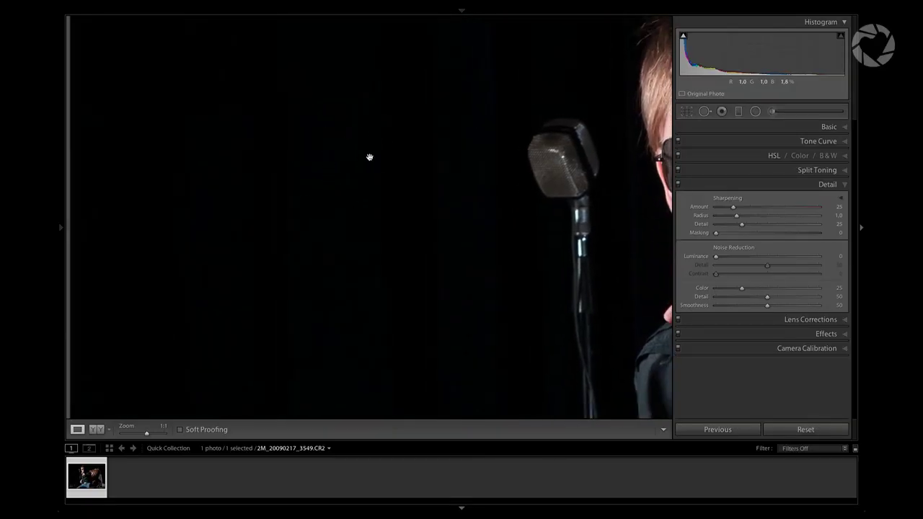
left_click_drag(388, 241, 342, 117)
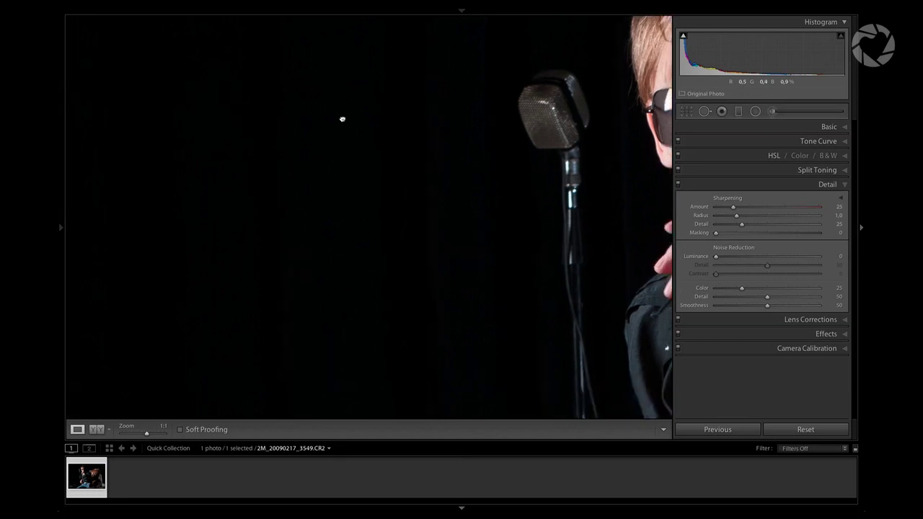
left_click_drag(370, 202, 391, 259)
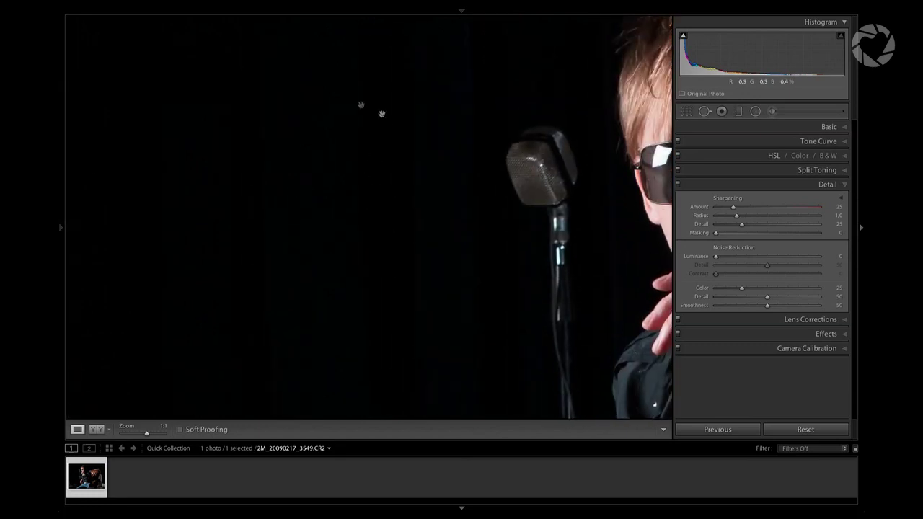
mouse_move(413, 164)
left_mouse_down()
mouse_move(272, 200)
mouse_move(340, 142)
mouse_move(610, 114)
left_mouse_up()
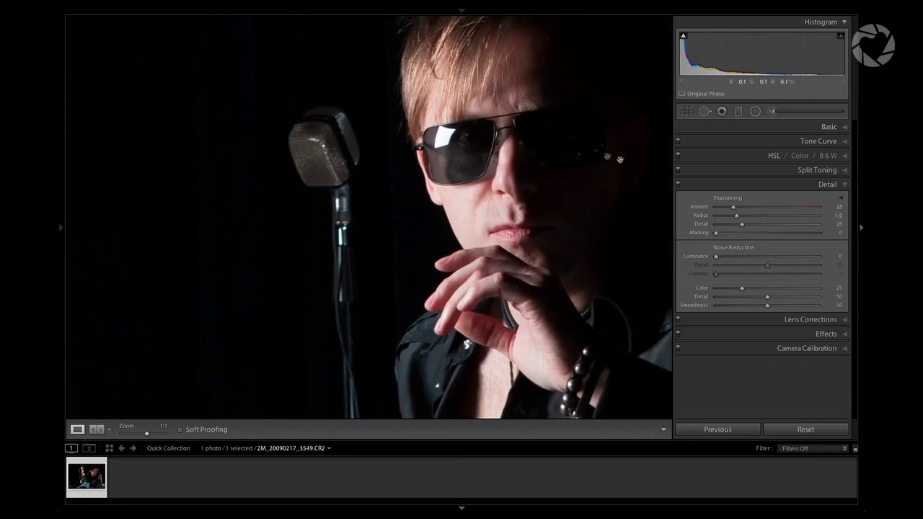
left_click(619, 159)
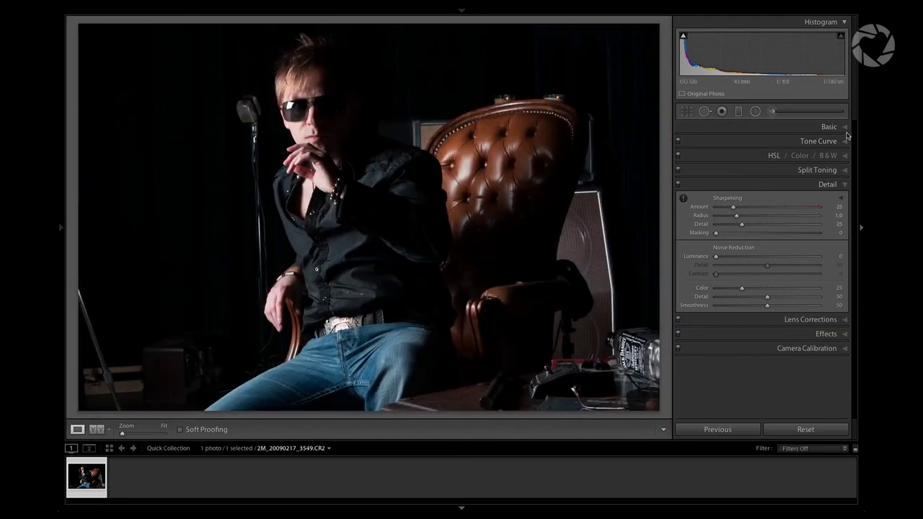
- In the Basic panel, push Exposure to +5.00 to reveal noise, then reset it to 0.00
left_click(843, 128)
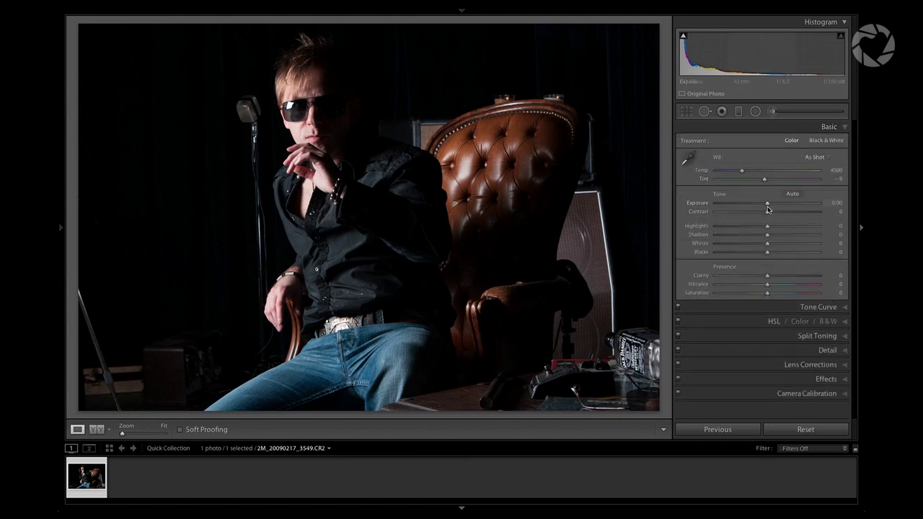
left_click_drag(769, 208, 819, 204)
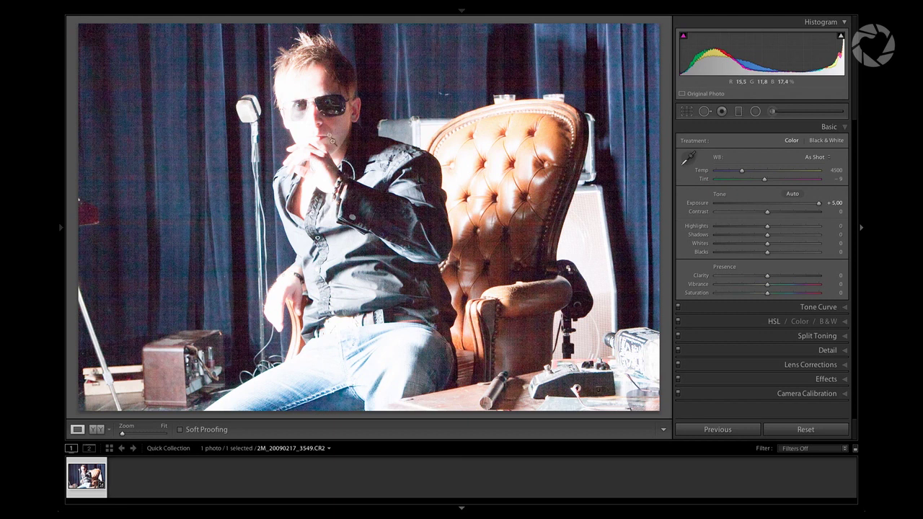
double_click(704, 204)
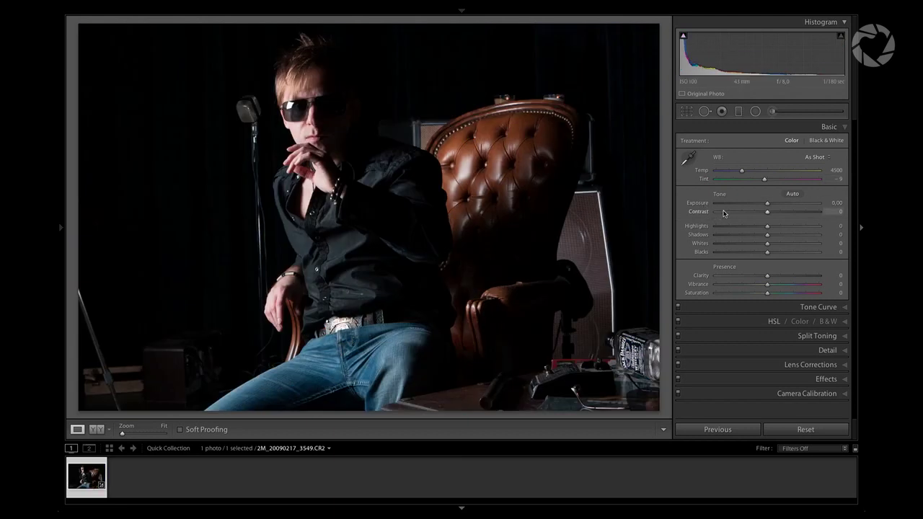
- Draw a tall upright radial ellipse covering the seated man from hair to legs, Exposure 1.21, Feather 50
left_click(755, 112)
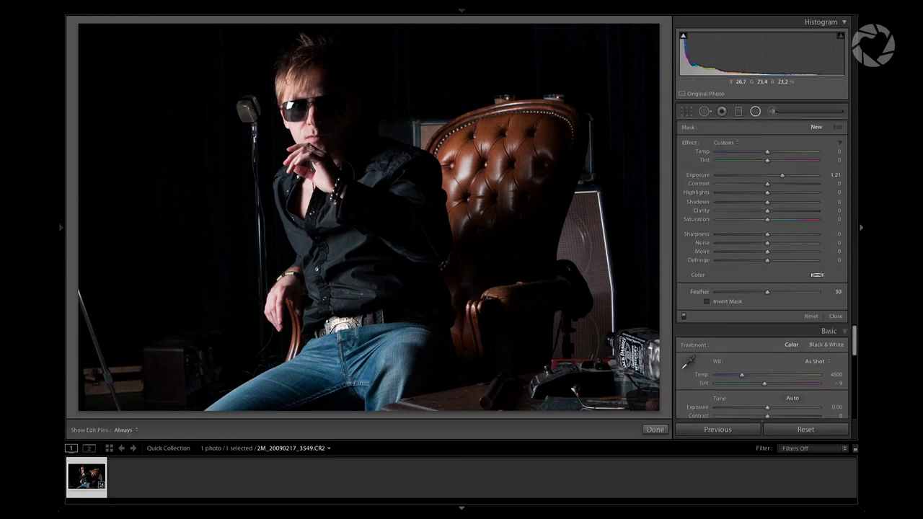
left_click_drag(310, 149, 338, 220)
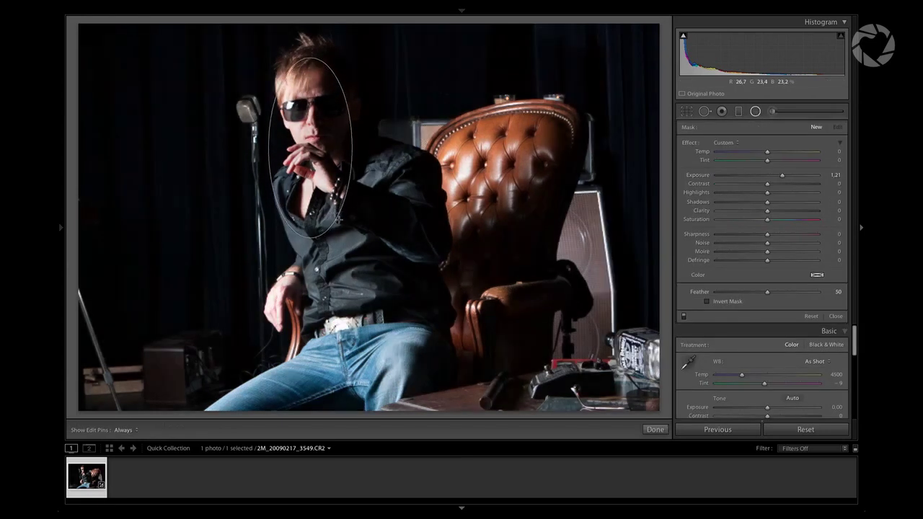
left_click_drag(310, 149, 339, 222)
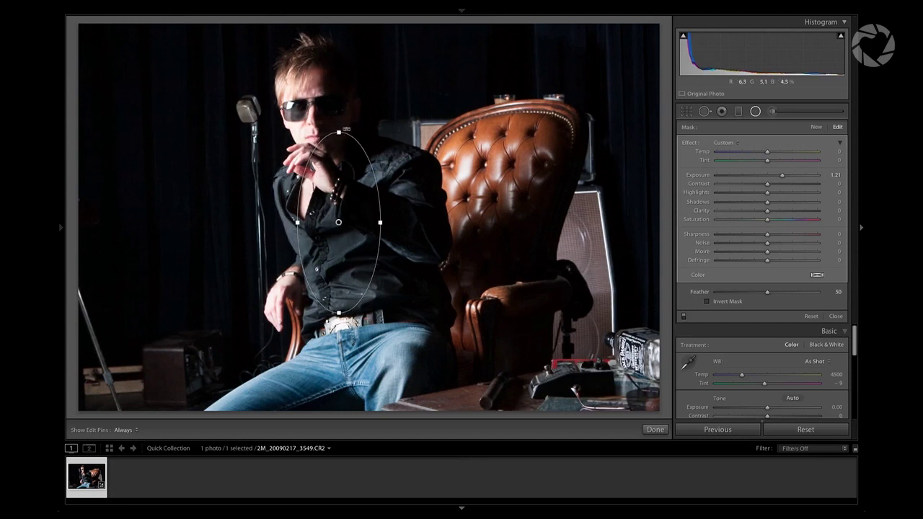
left_click_drag(342, 124, 306, 45)
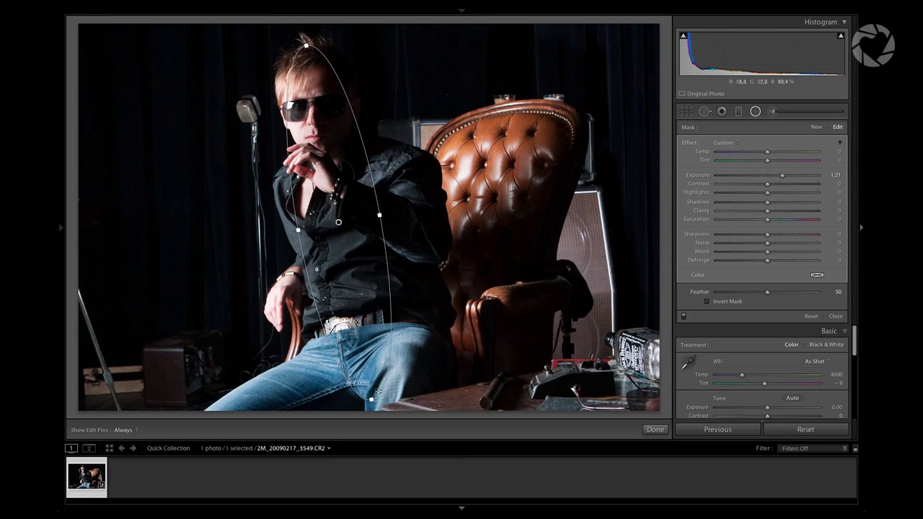
left_click_drag(372, 400, 387, 438)
left_click_drag(376, 216, 430, 204)
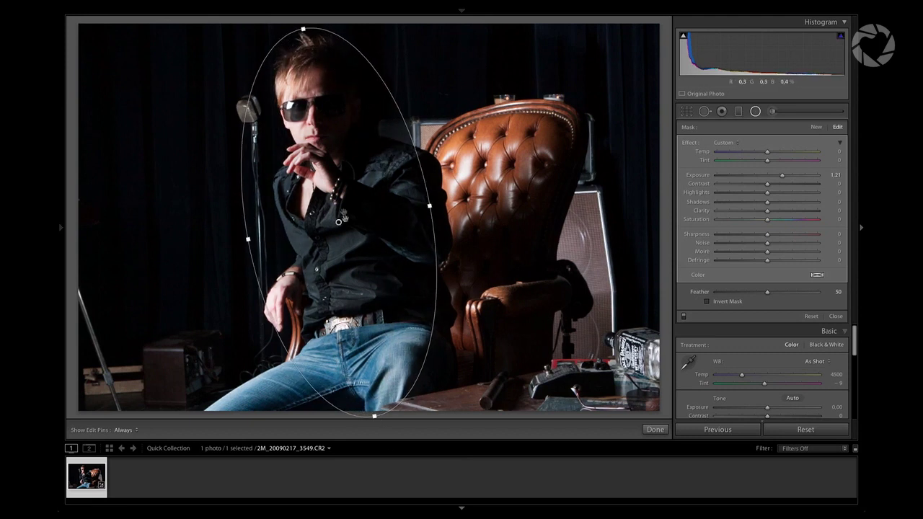
left_click_drag(430, 208, 422, 209)
mouse_move(338, 222)
left_mouse_down()
mouse_move(350, 246)
mouse_move(347, 238)
left_mouse_up()
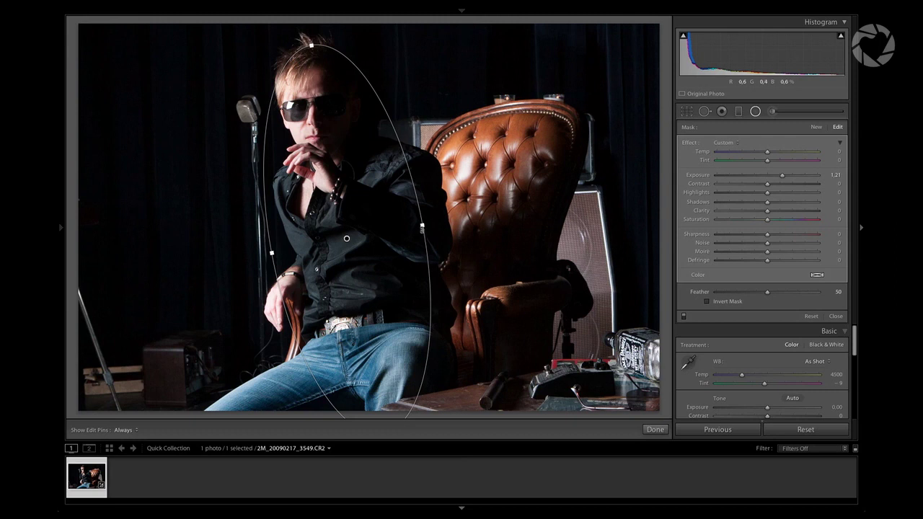
left_click_drag(423, 229, 437, 234)
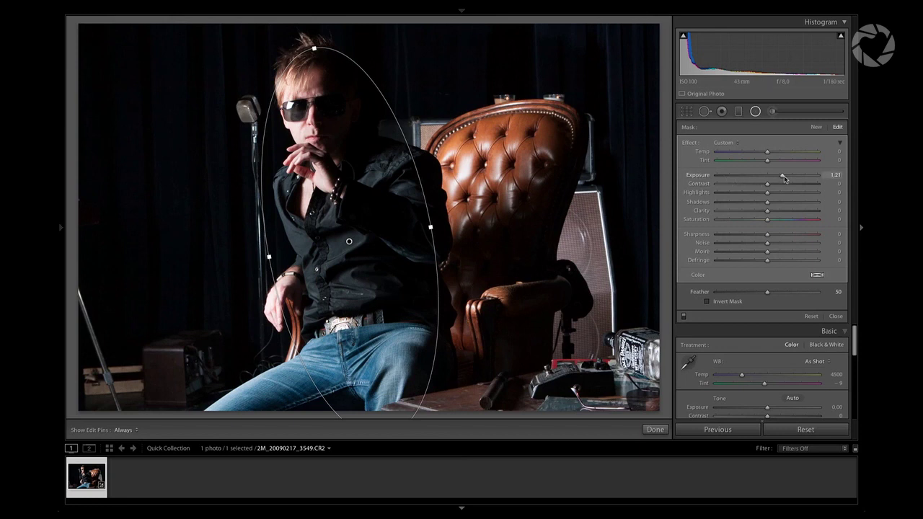
- Set the radial filter to Exposure 2.54 and Shadows 62, rotating and shifting the ellipse slightly right
left_click_drag(787, 178, 806, 179)
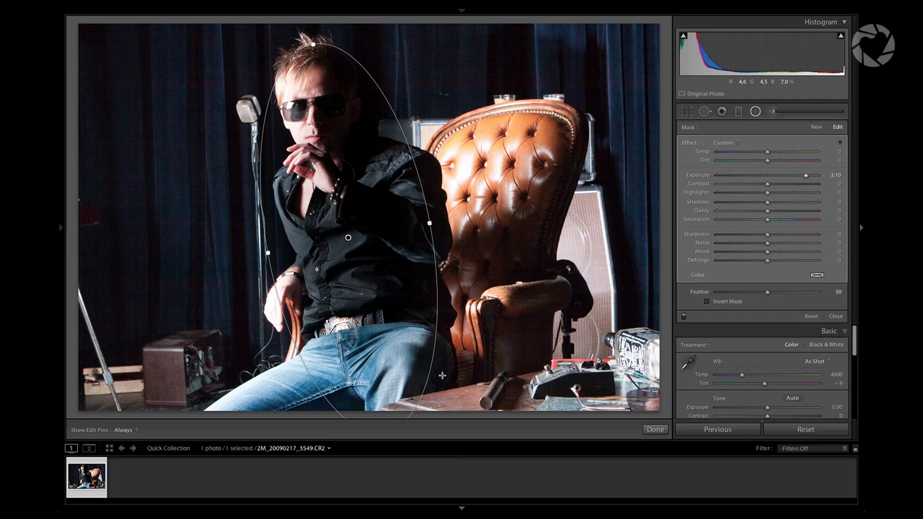
left_click_drag(431, 387, 441, 377)
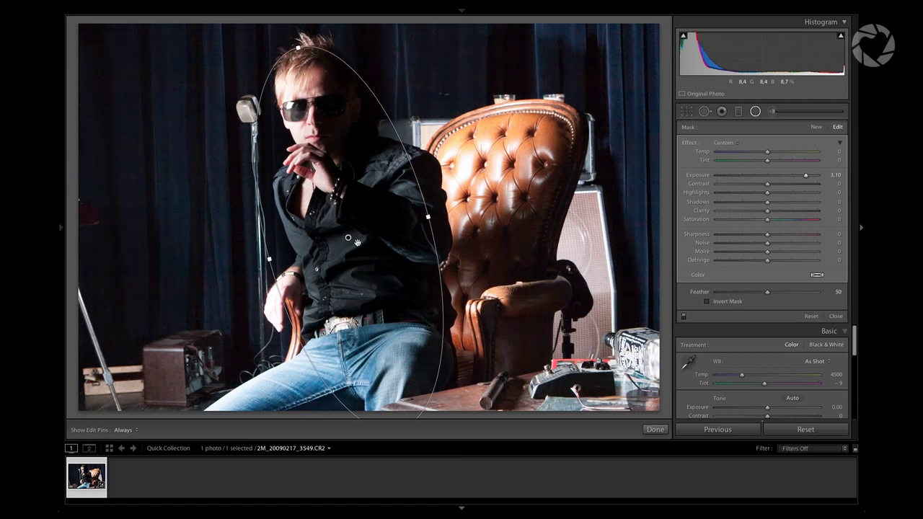
left_click_drag(350, 235, 356, 234)
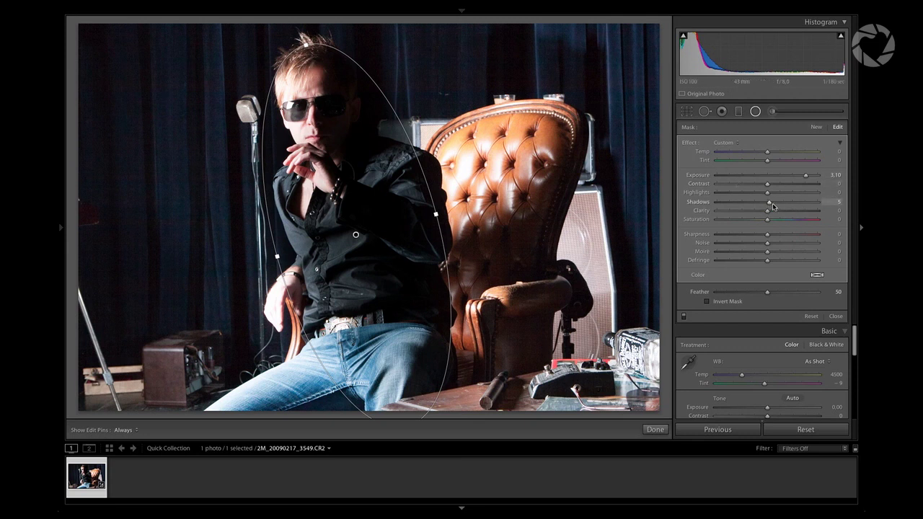
left_click_drag(796, 204, 804, 204)
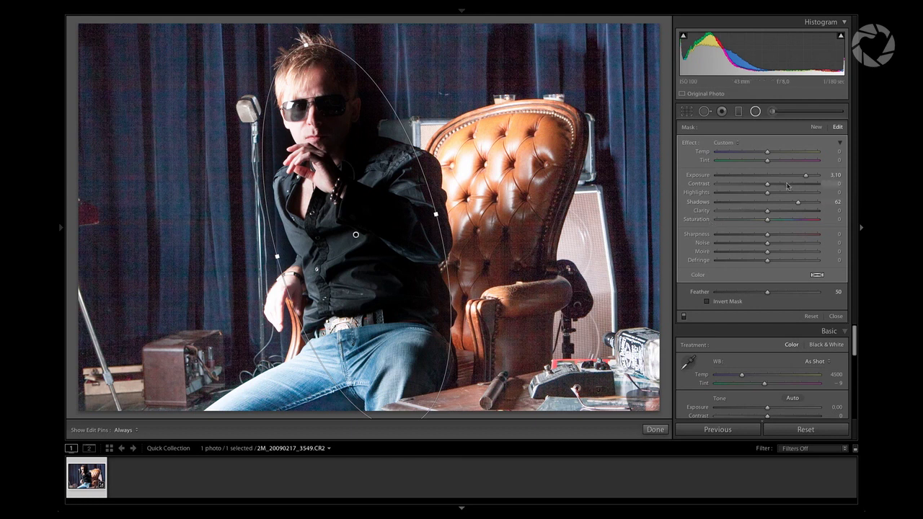
left_click_drag(801, 177, 796, 180)
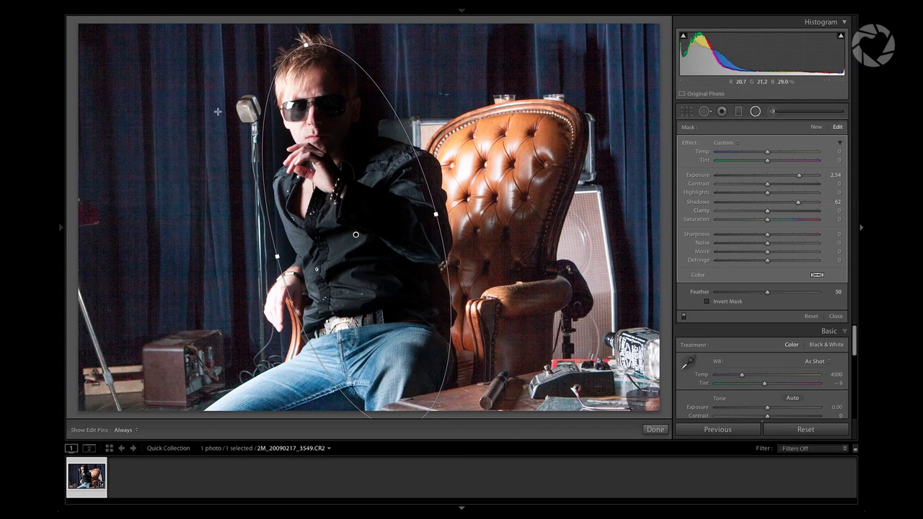
left_click(756, 111)
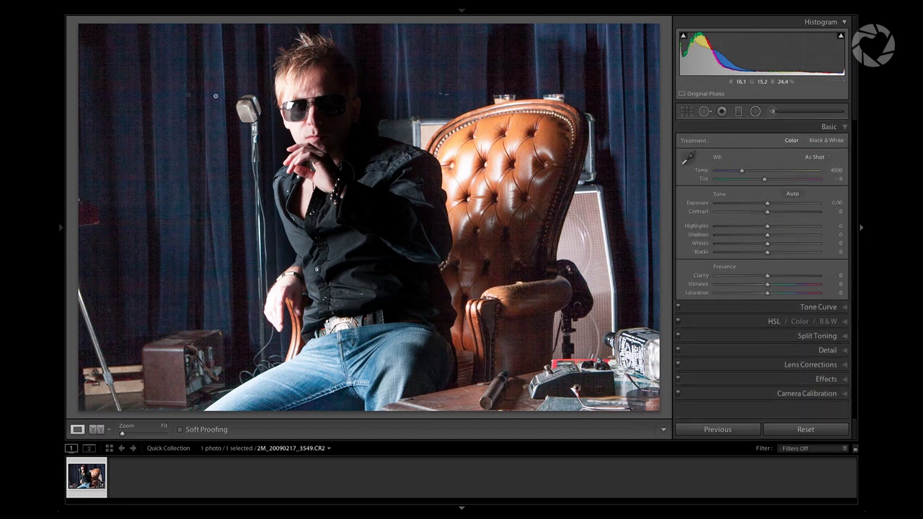
- Zoom to 1:1 and centre the microphone and the curtain beside it
left_click(151, 75)
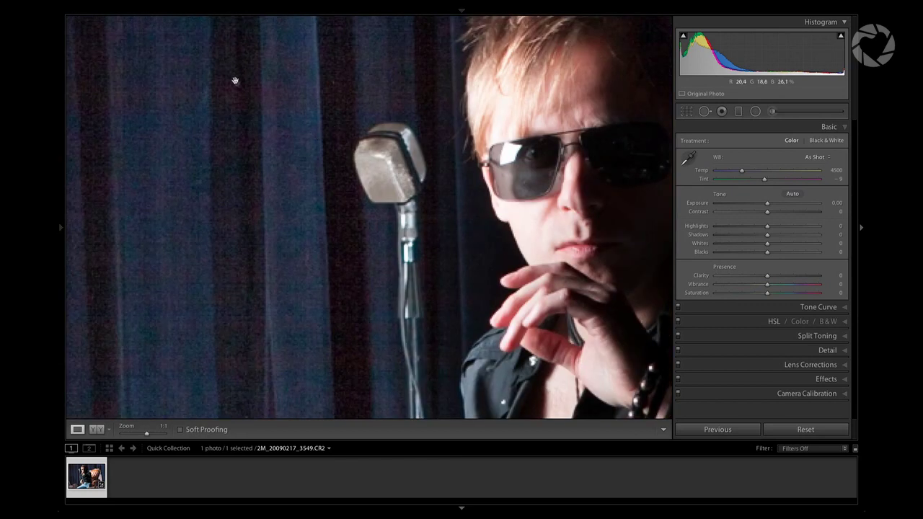
mouse_move(265, 142)
left_mouse_down()
mouse_move(323, 136)
mouse_move(372, 155)
left_mouse_up()
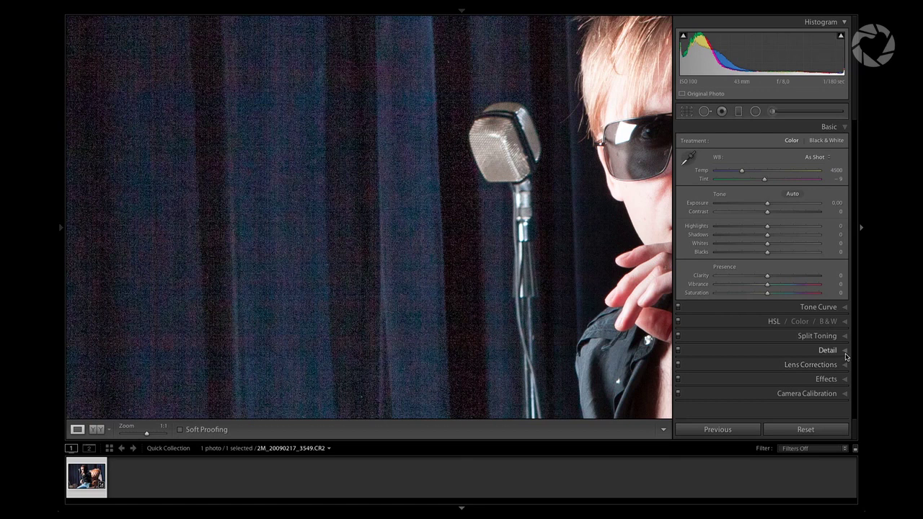
- In the Detail panel, try luminance noise reduction from 4 to 96, settling on 60
left_click(846, 353)
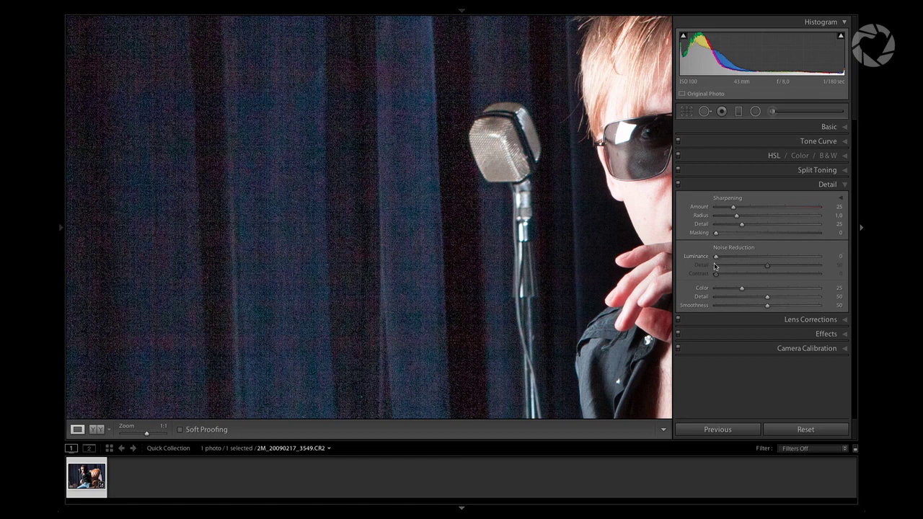
left_click_drag(715, 258, 718, 258)
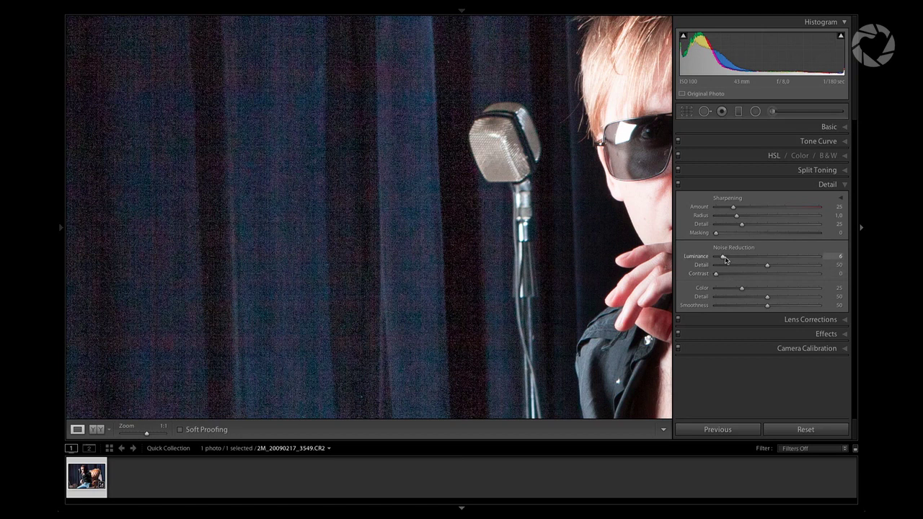
left_click_drag(769, 260, 767, 260)
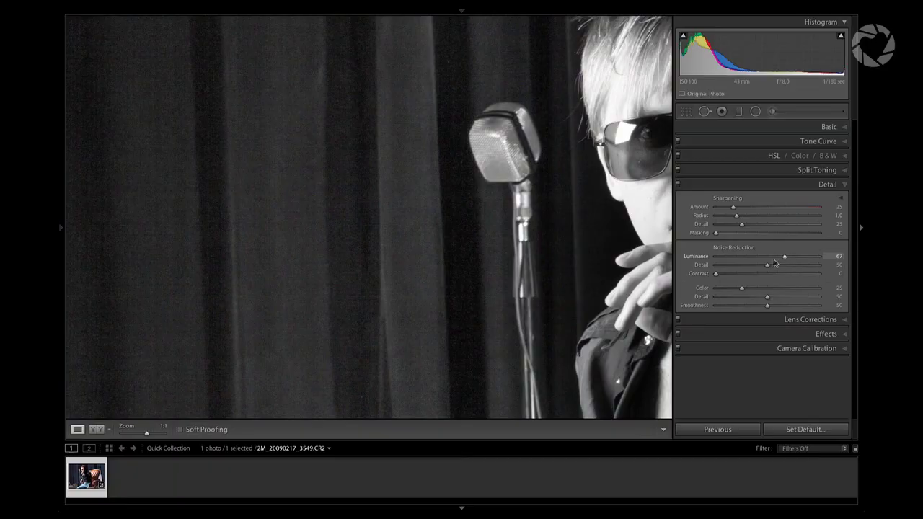
left_click_drag(775, 257, 727, 259)
left_click_drag(761, 258, 762, 258)
left_click_drag(785, 257, 811, 256)
left_click_drag(817, 257, 812, 257)
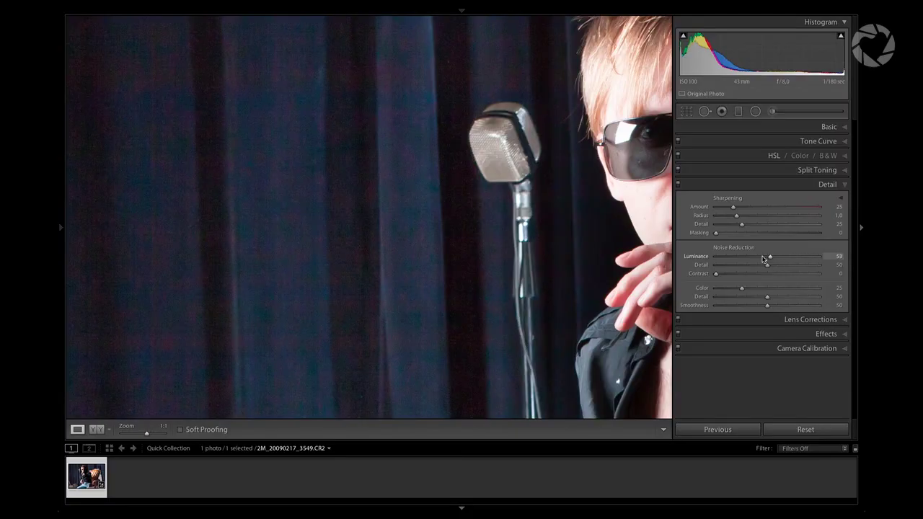
left_click_drag(768, 258, 771, 258)
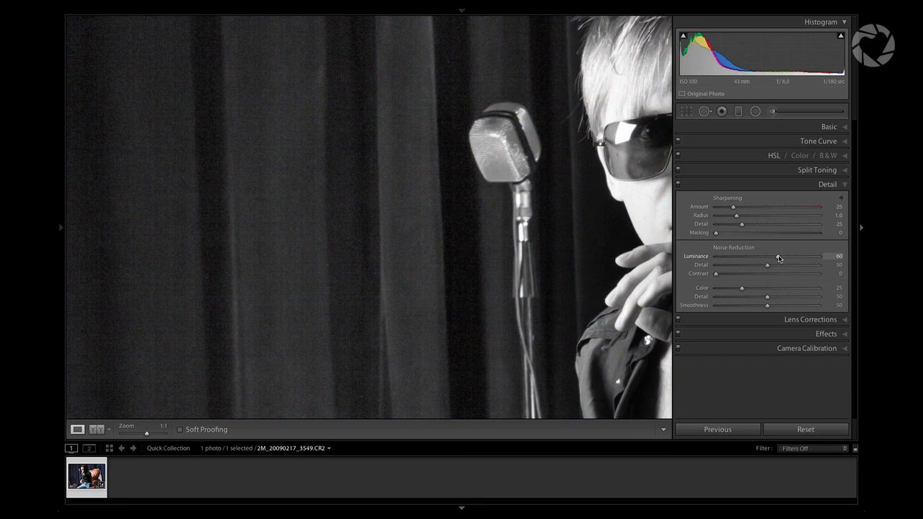
left_click_drag(767, 269, 713, 266)
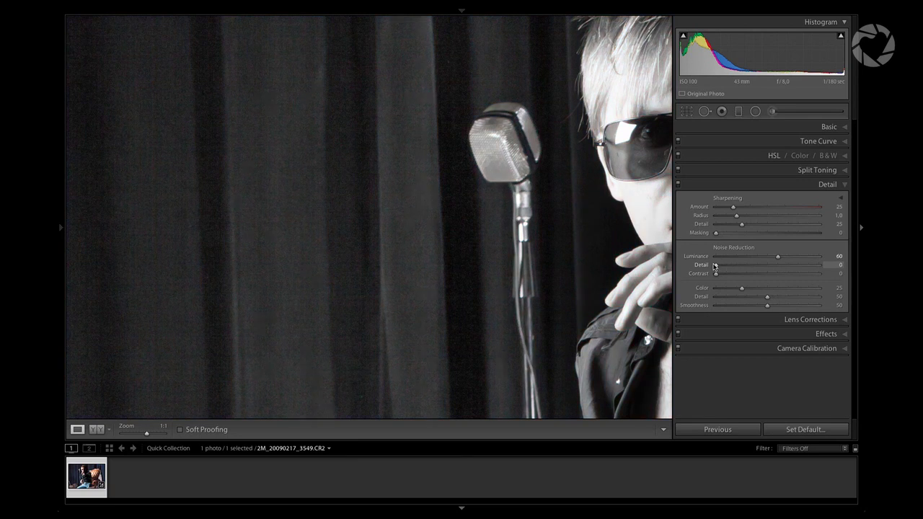
- Set luminance noise-reduction Detail to 74 and Contrast to 15
left_click_drag(715, 266, 791, 263)
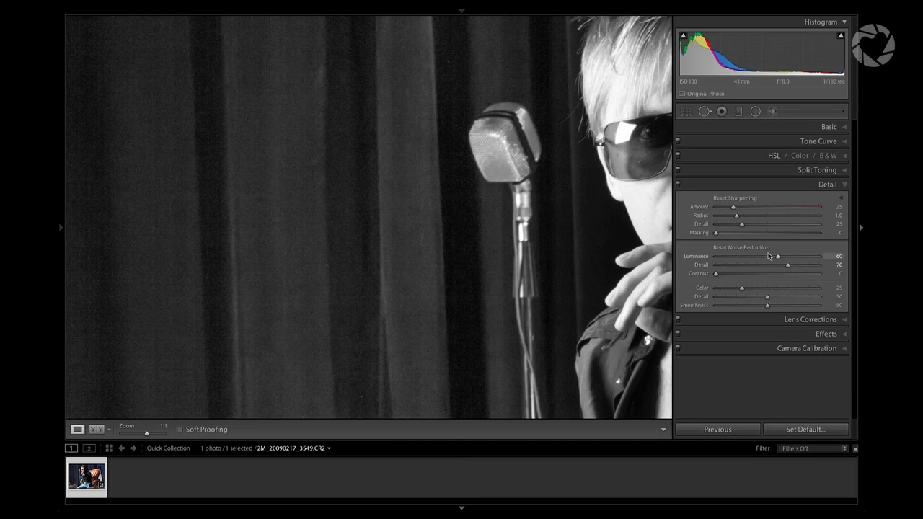
left_click_drag(791, 268, 790, 268)
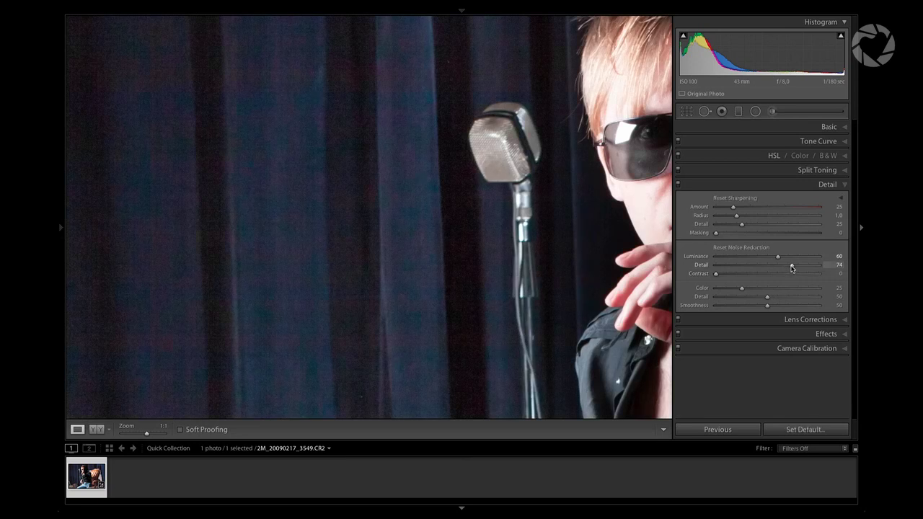
mouse_move(716, 278)
left_mouse_down()
mouse_move(798, 277)
mouse_move(737, 276)
left_mouse_up()
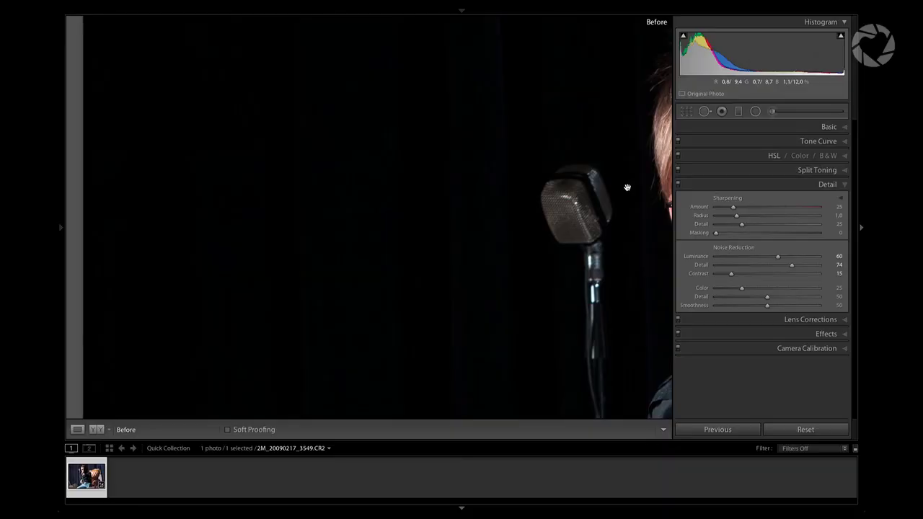
- Zoom to 1:1 at the microphone and toggle the Detail panel off and on to compare grain
left_click(626, 186)
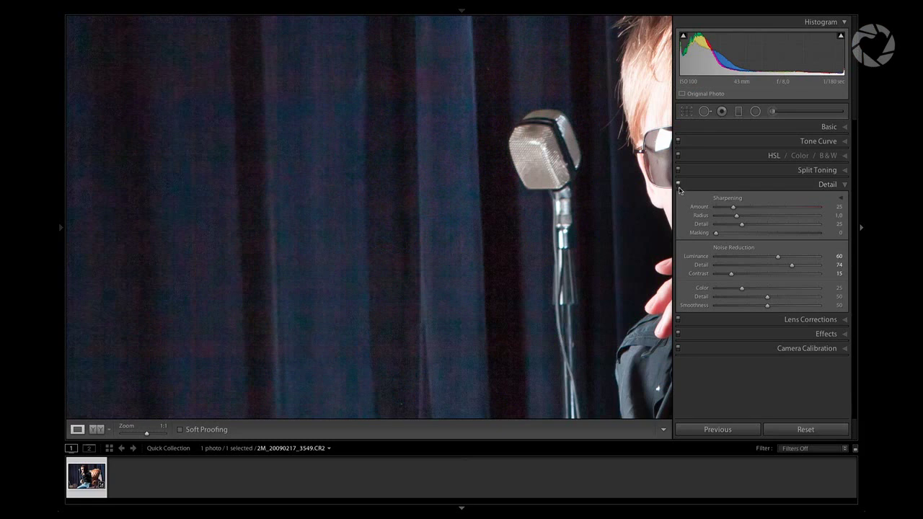
left_click(680, 189)
left_click(678, 186)
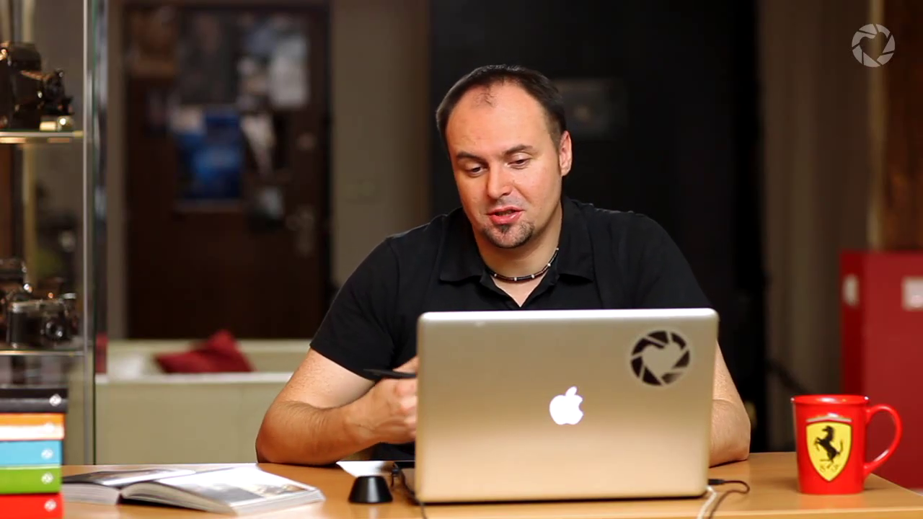
left_click(680, 186)
left_click(681, 187)
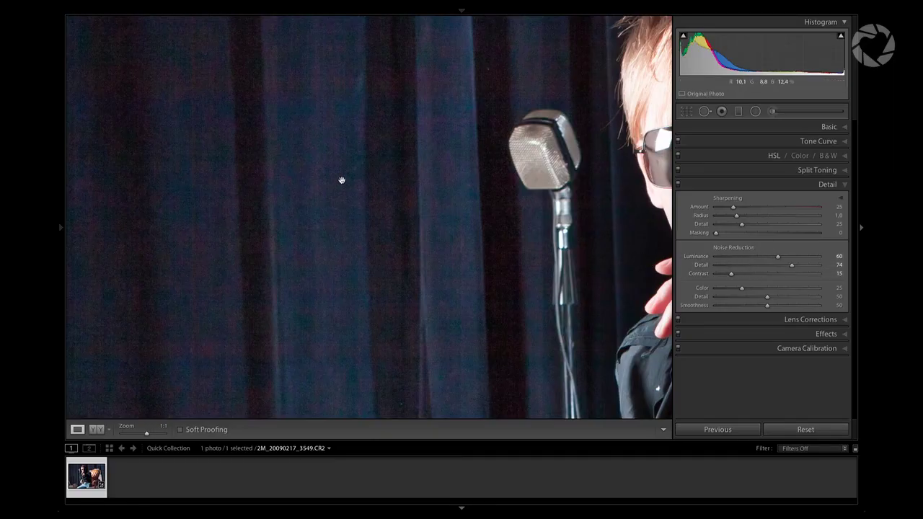
- Pan between the face and the curtain at 1:1, toggling noise reduction off and on to compare
mouse_move(339, 252)
left_mouse_down()
mouse_move(297, 269)
mouse_move(354, 182)
left_mouse_up()
left_click(678, 187)
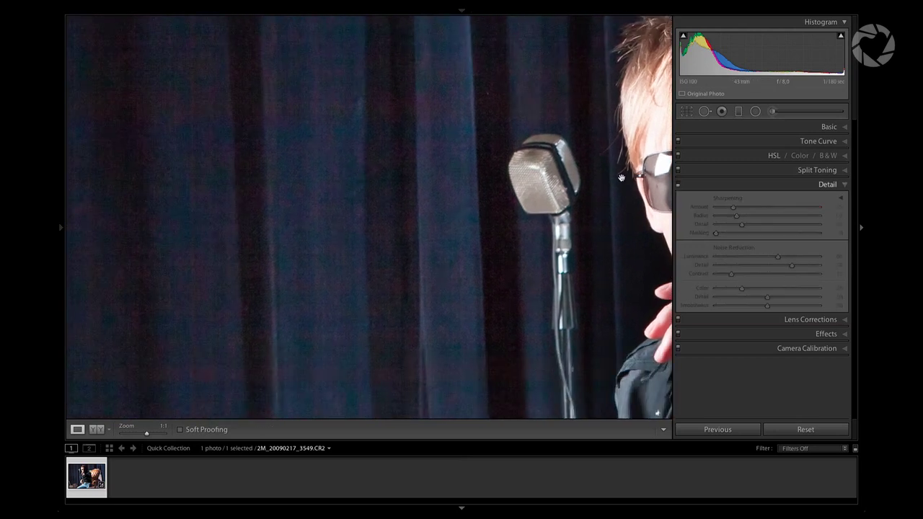
left_click(677, 187)
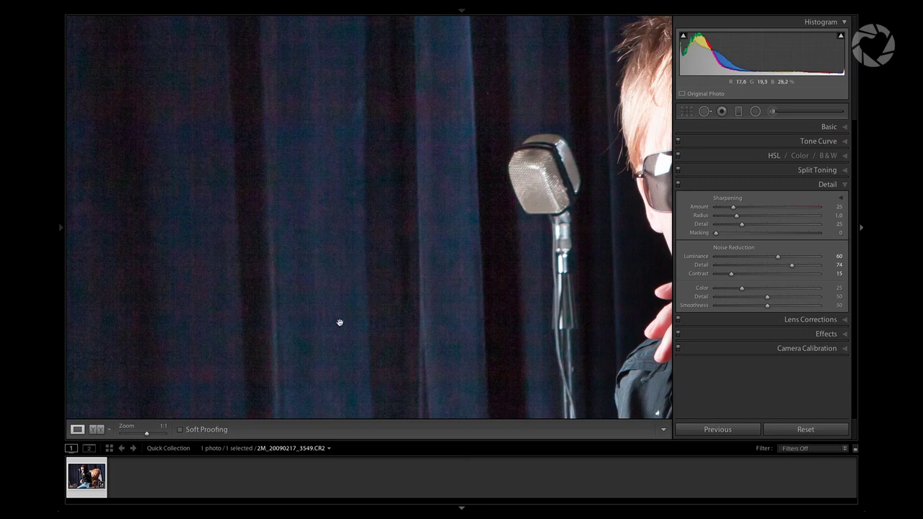
left_click_drag(340, 322, 369, 261)
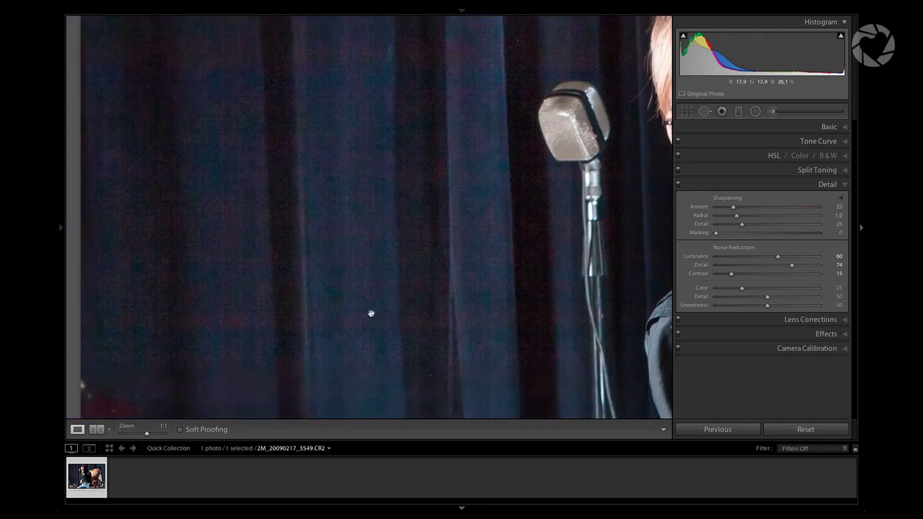
mouse_move(401, 317)
left_mouse_down()
mouse_move(356, 305)
mouse_move(346, 241)
mouse_move(382, 123)
left_mouse_up()
mouse_move(387, 175)
left_mouse_down()
mouse_move(404, 233)
mouse_move(388, 251)
mouse_move(411, 274)
left_mouse_up()
mouse_move(387, 222)
left_mouse_down()
mouse_move(393, 318)
mouse_move(387, 256)
left_mouse_up()
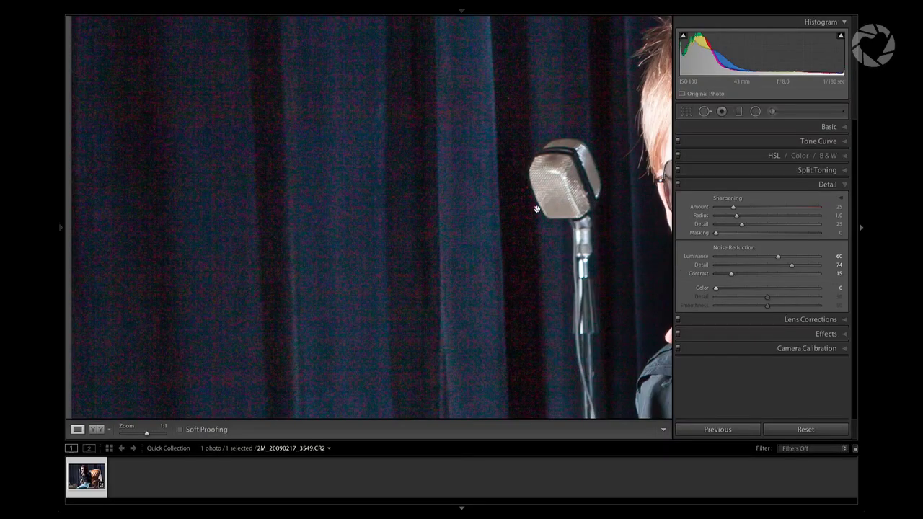
- Try colour noise reduction with Detail 56 and off, then reset Color to its default 25
left_click_drag(263, 86, 276, 101)
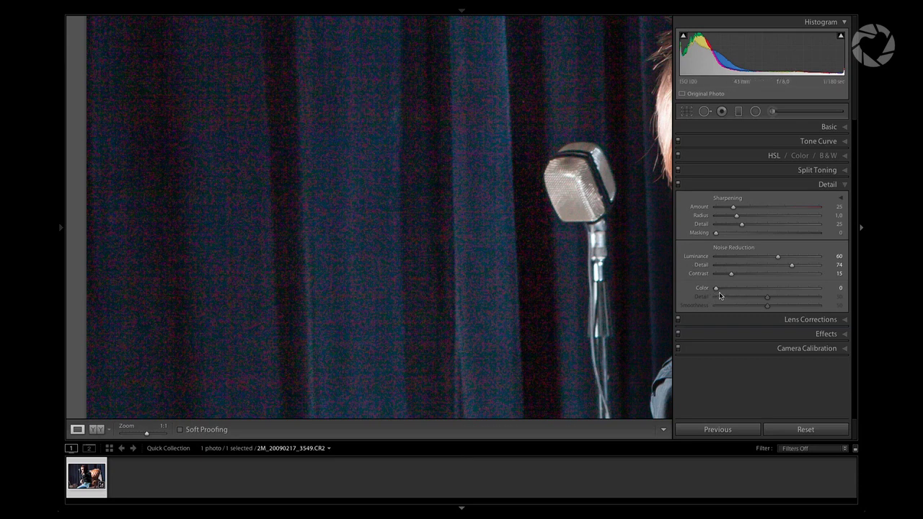
left_click_drag(706, 290, 739, 287)
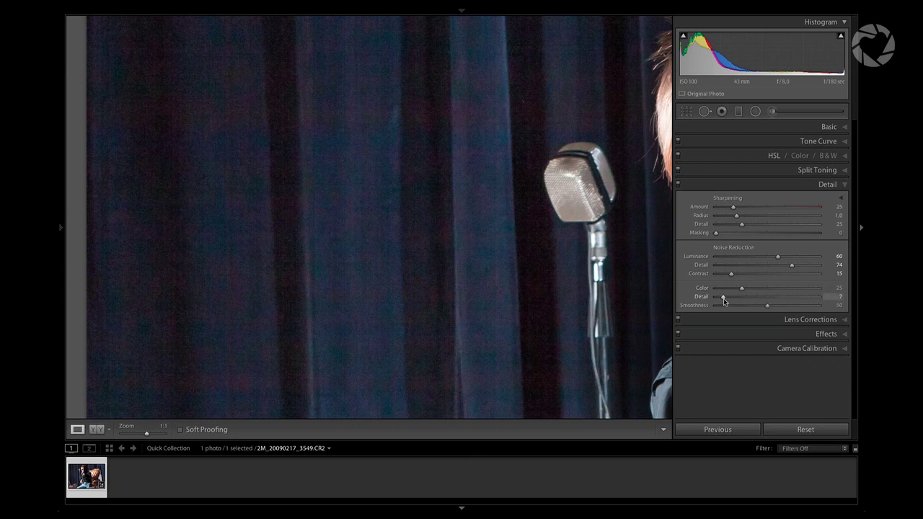
mouse_move(723, 297)
left_mouse_down()
mouse_move(774, 297)
mouse_move(735, 303)
left_mouse_up()
left_click_drag(741, 288, 715, 289)
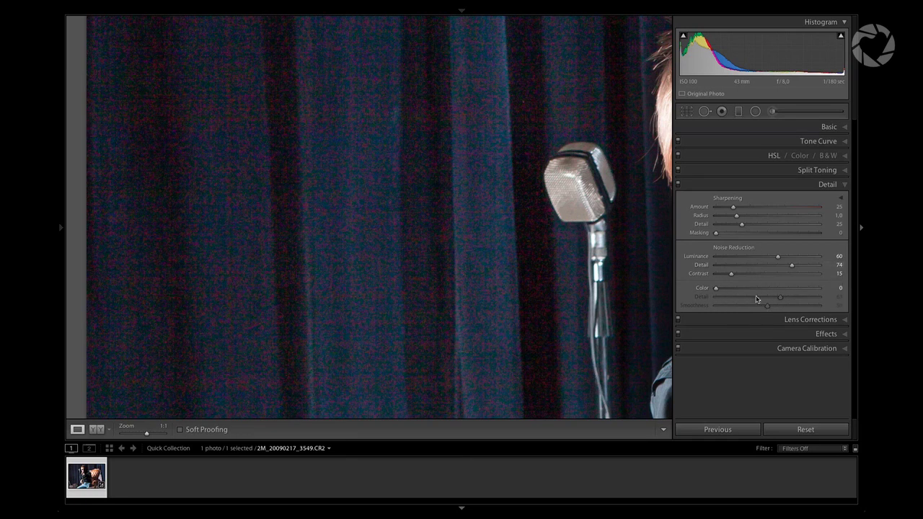
double_click(702, 288)
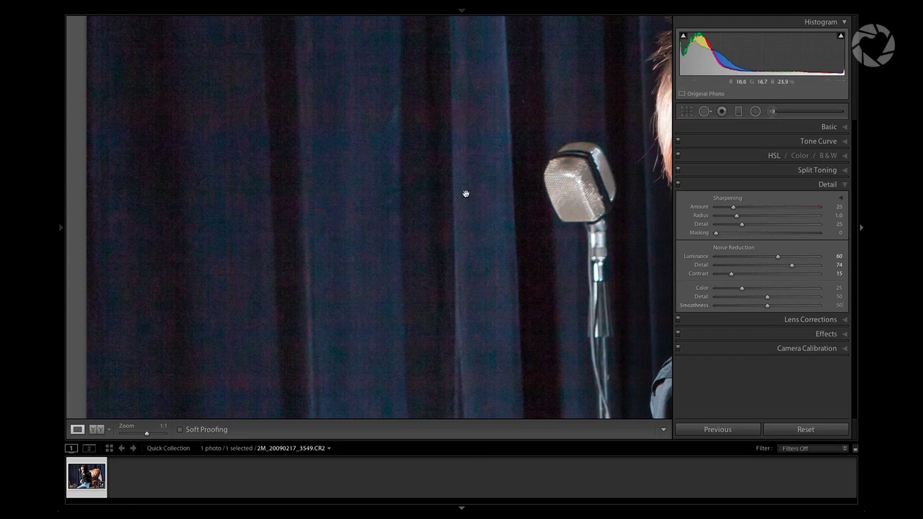
- Raise colour noise Smoothness through 87 to 100 while panning along the curtain
left_click_drag(451, 245, 383, 145)
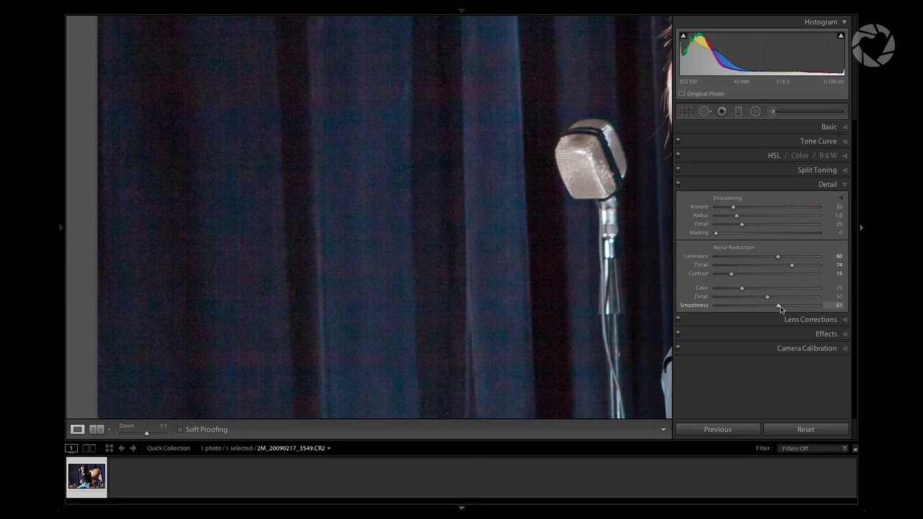
left_click_drag(796, 309, 806, 308)
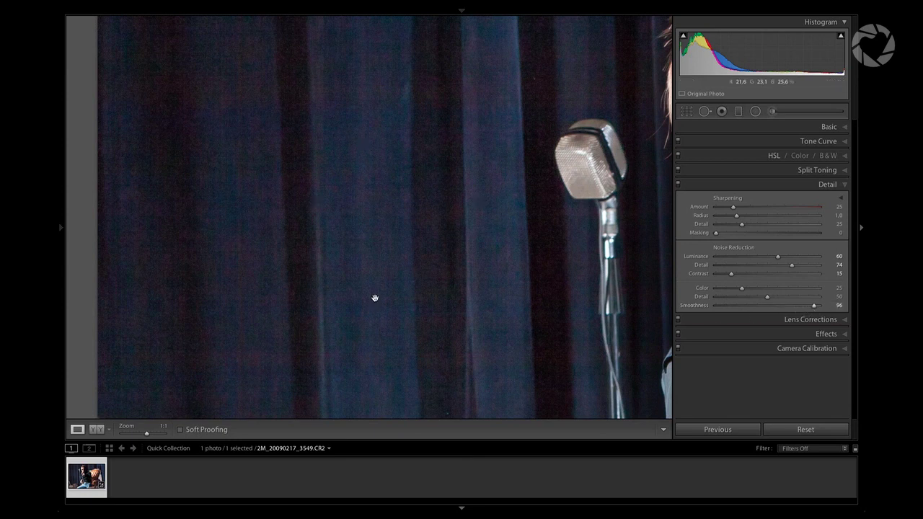
left_click_drag(365, 296, 369, 267)
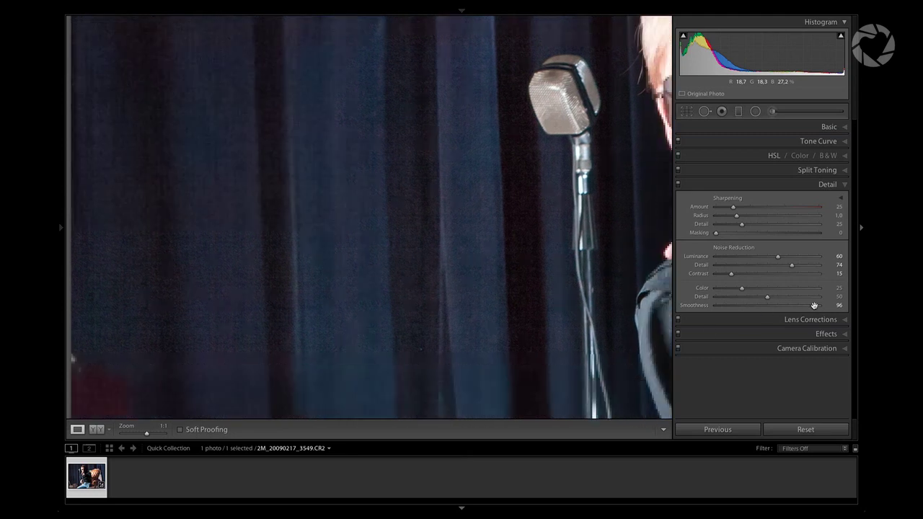
left_click_drag(819, 306, 825, 306)
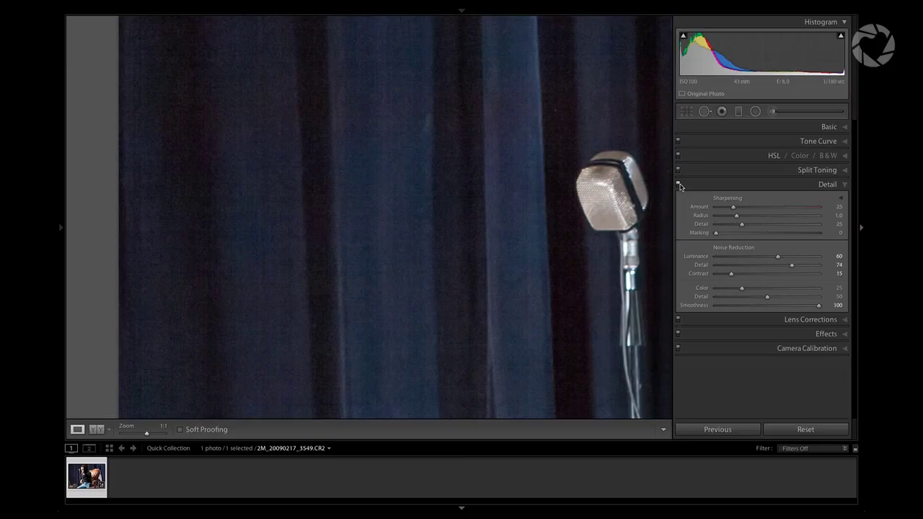
- Turn noise reduction off and back on to compare the chair's detail
left_click(678, 185)
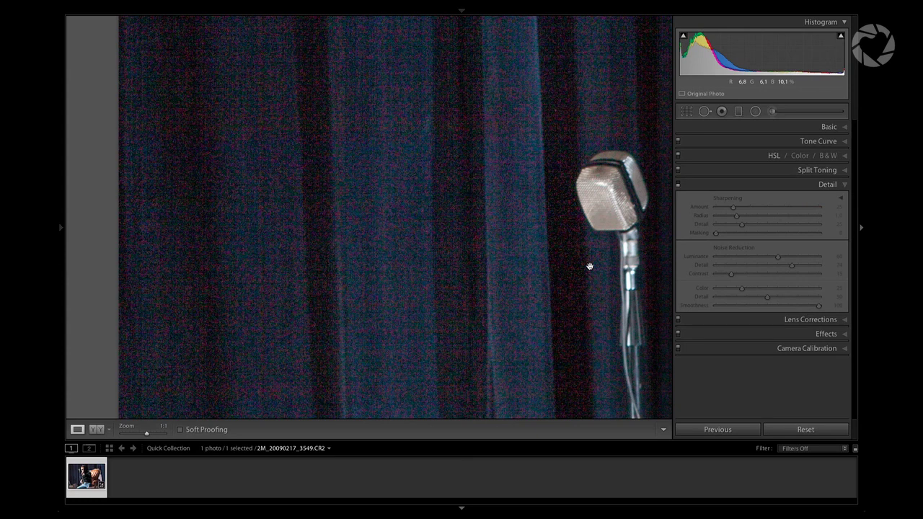
left_click(678, 184)
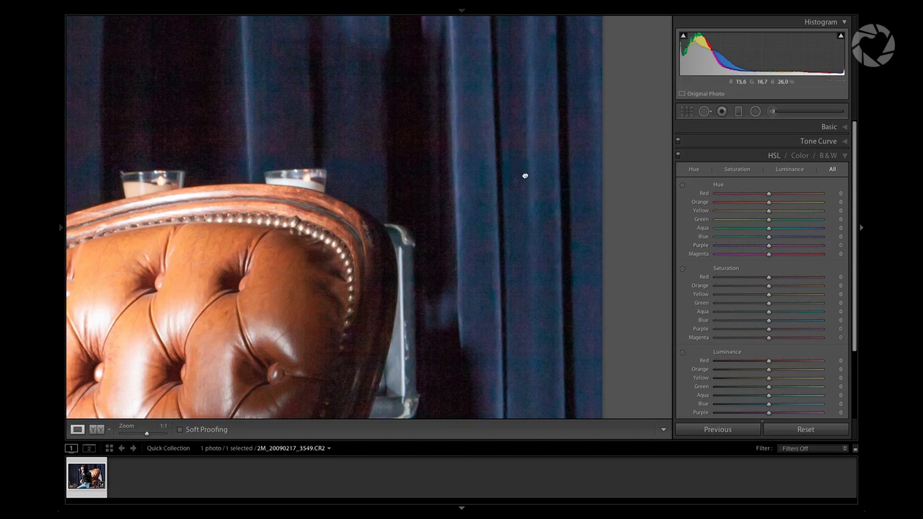
- With the chair and curtain in view, shift the HSL Purple hue to -37
left_click_drag(525, 175, 539, 205)
left_click_drag(768, 246, 725, 248)
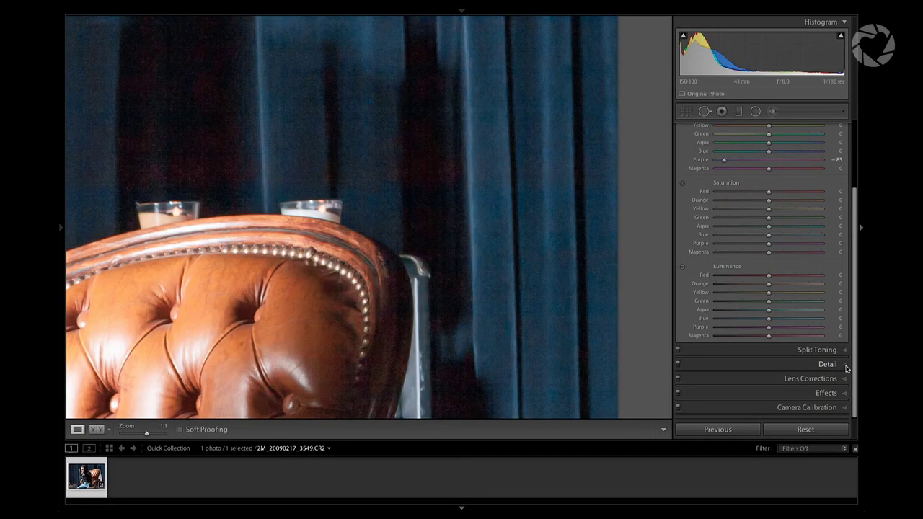
- Expand the Detail panel, then the HSL hue, saturation and luminance panel
left_click(846, 368)
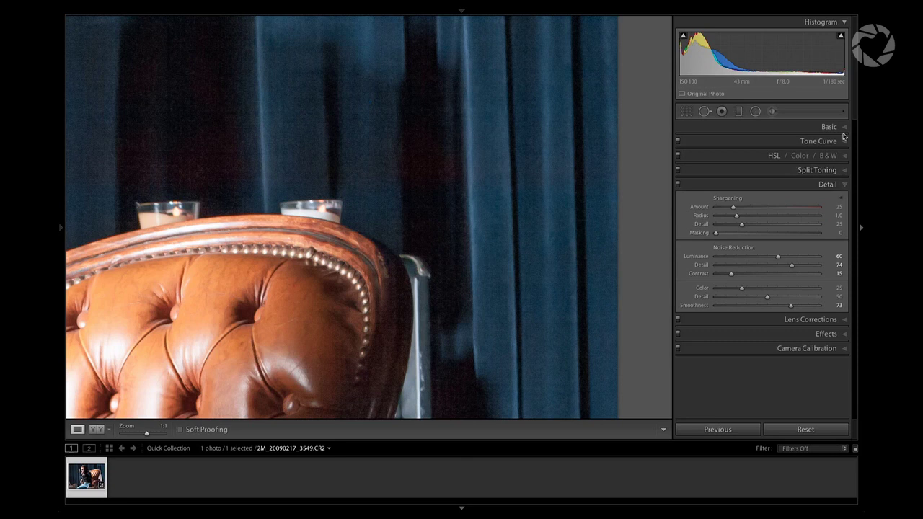
left_click(847, 156)
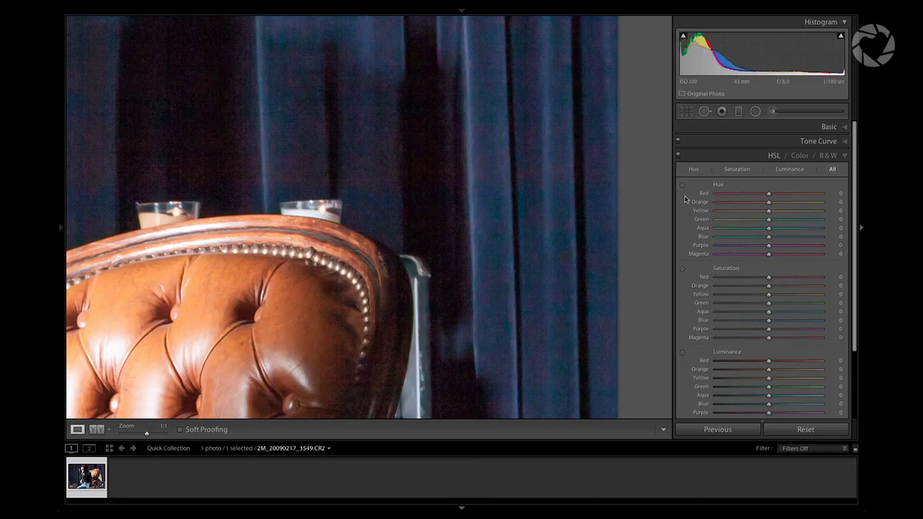
left_click(682, 187)
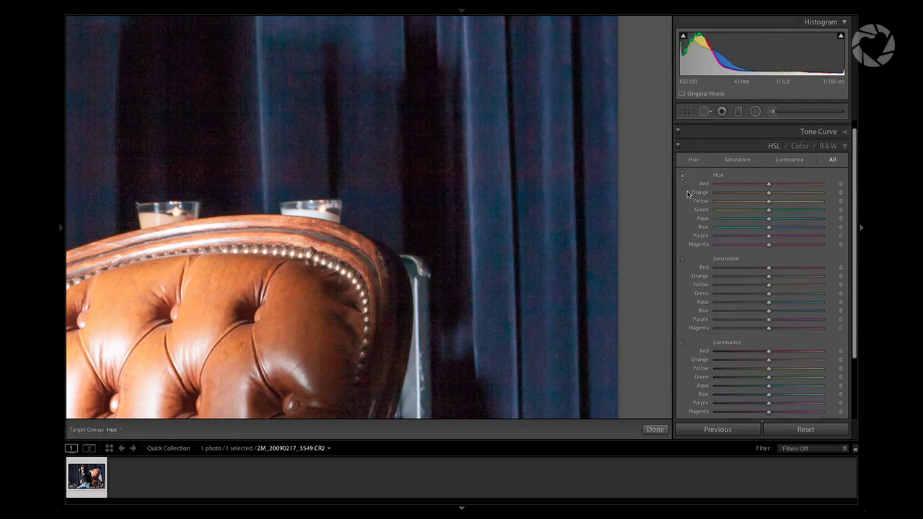